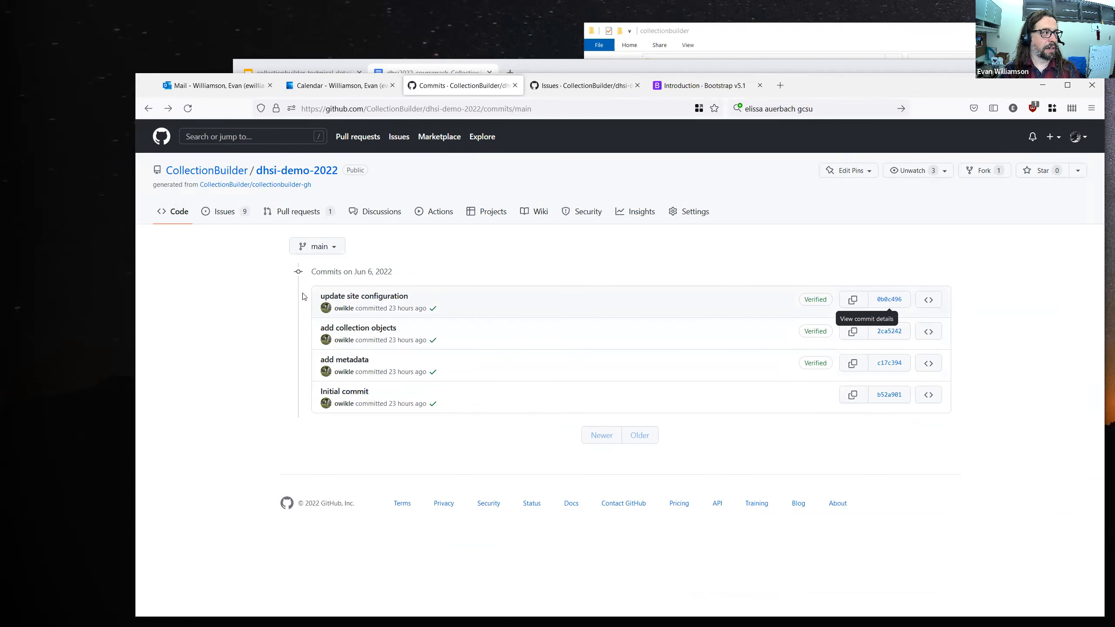
Open the dhsi-demo-2022 repository's main code page, consult the Day 2 outline in the course document, and return to the repository.
left_click(165, 218)
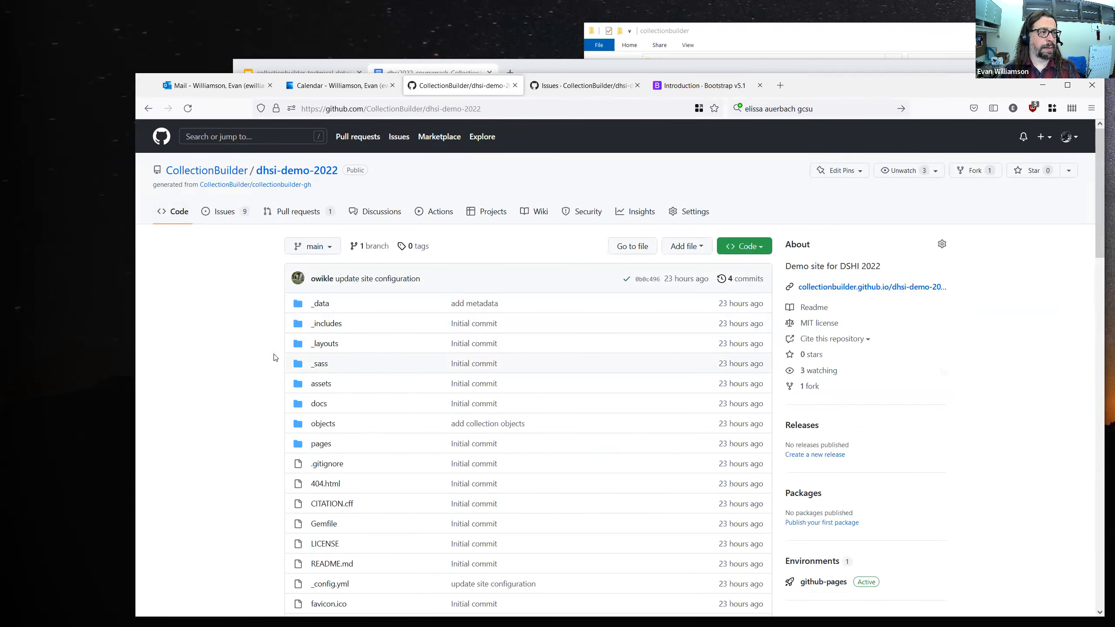
left_click(564, 69)
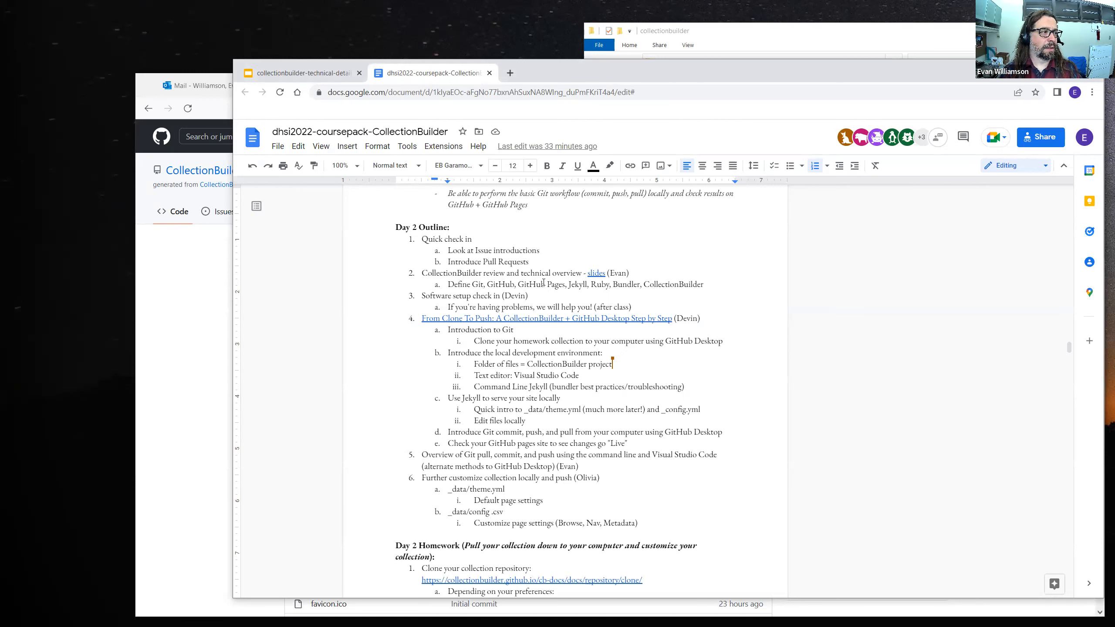
left_click(180, 284)
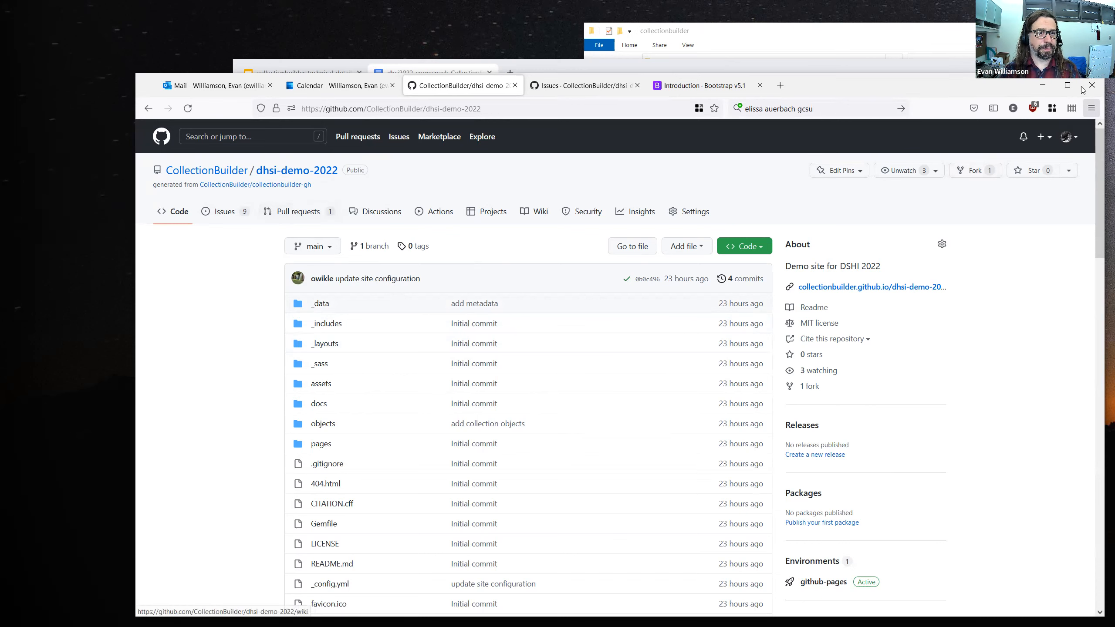
Maximize the browser window and enlarge the repository page to 120% zoom.
left_click(1067, 85)
left_click(1105, 36)
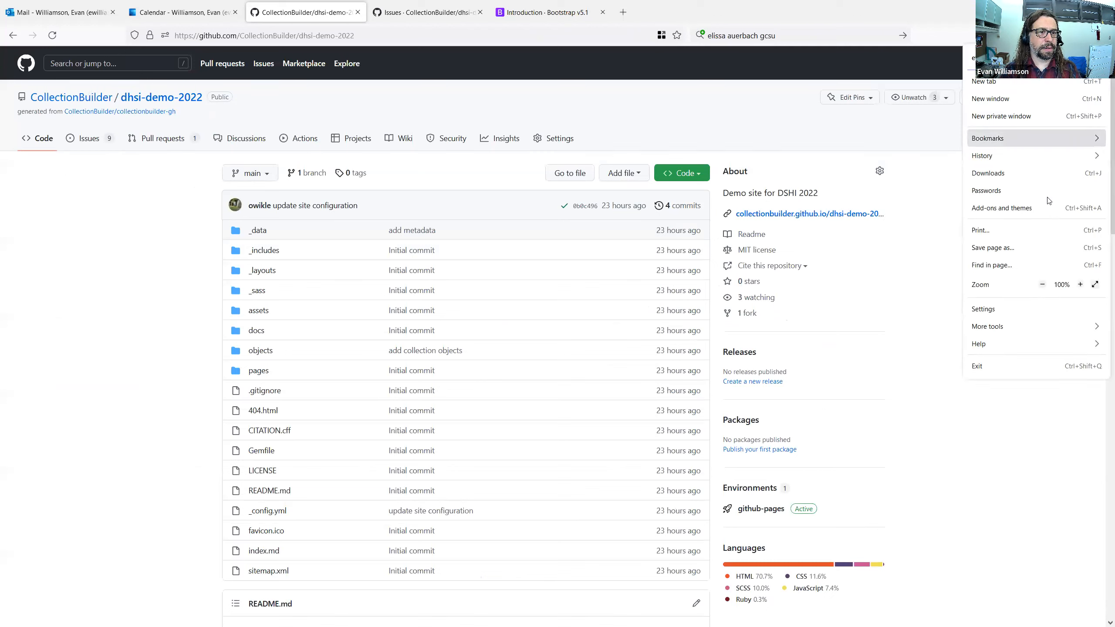
left_click(1080, 285)
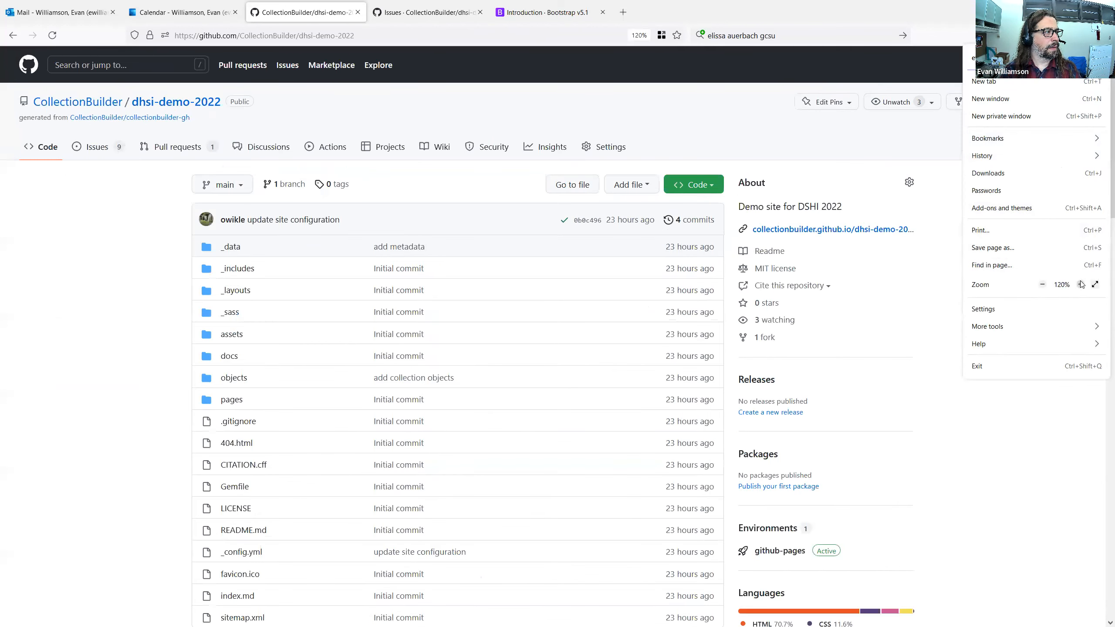
left_click(1081, 285)
left_click(116, 224)
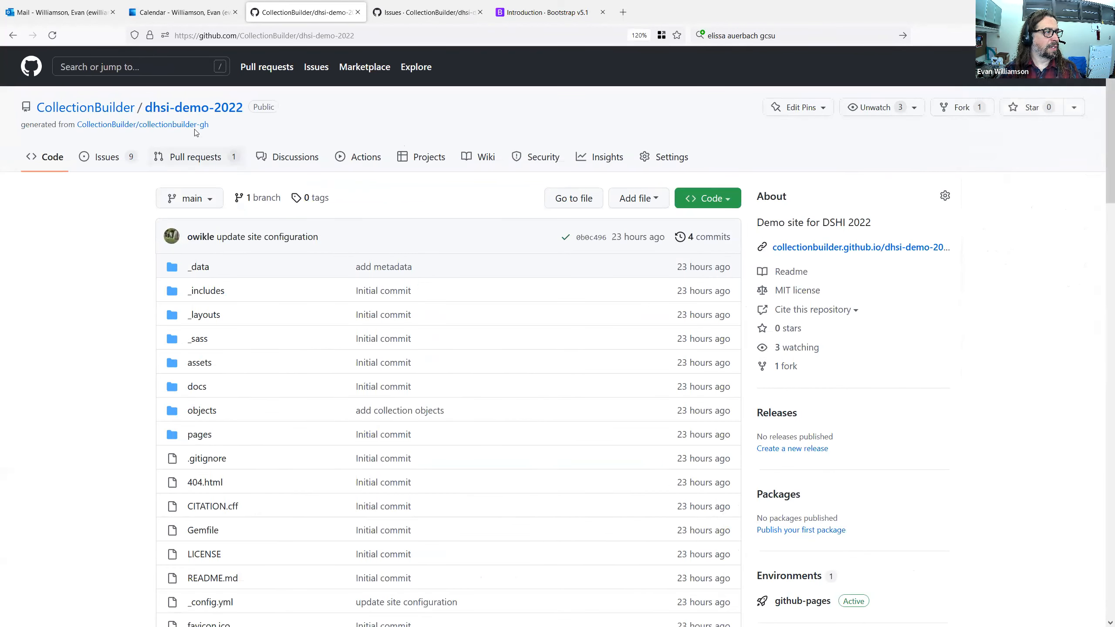
Open the Demo PR pull request and review its commits and the changes to README.md and _config.yml.
left_click(203, 159)
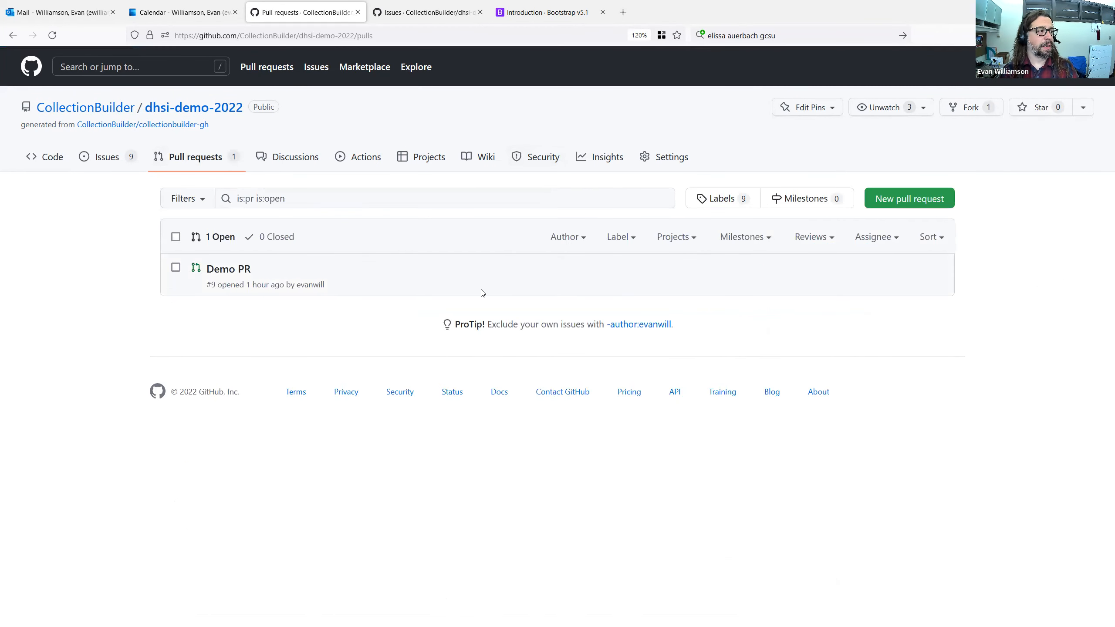
left_click(235, 269)
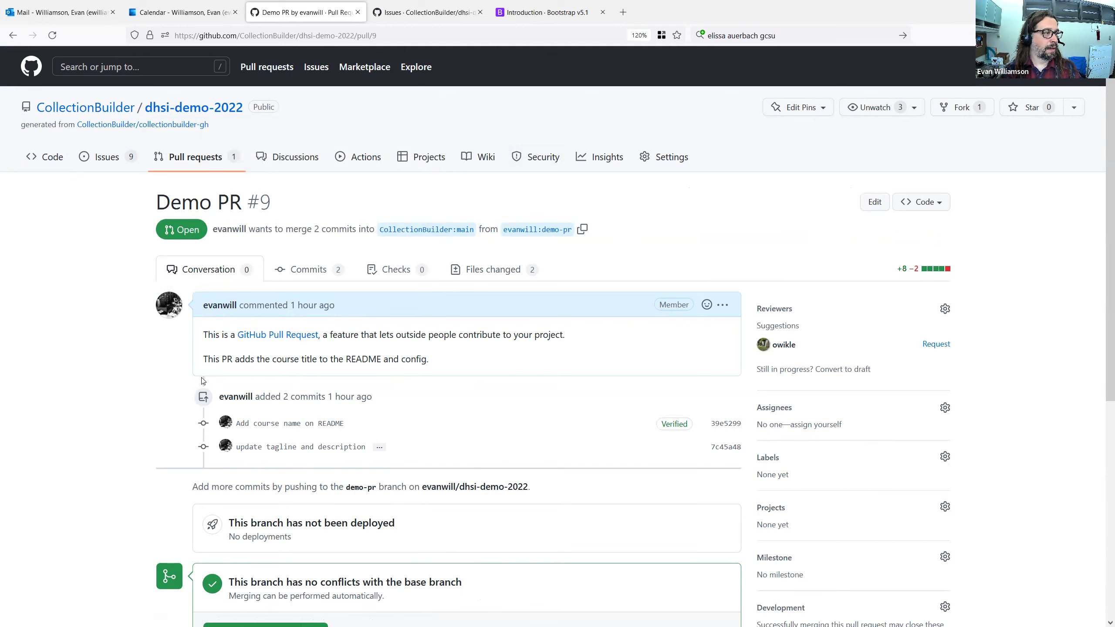
left_click(299, 271)
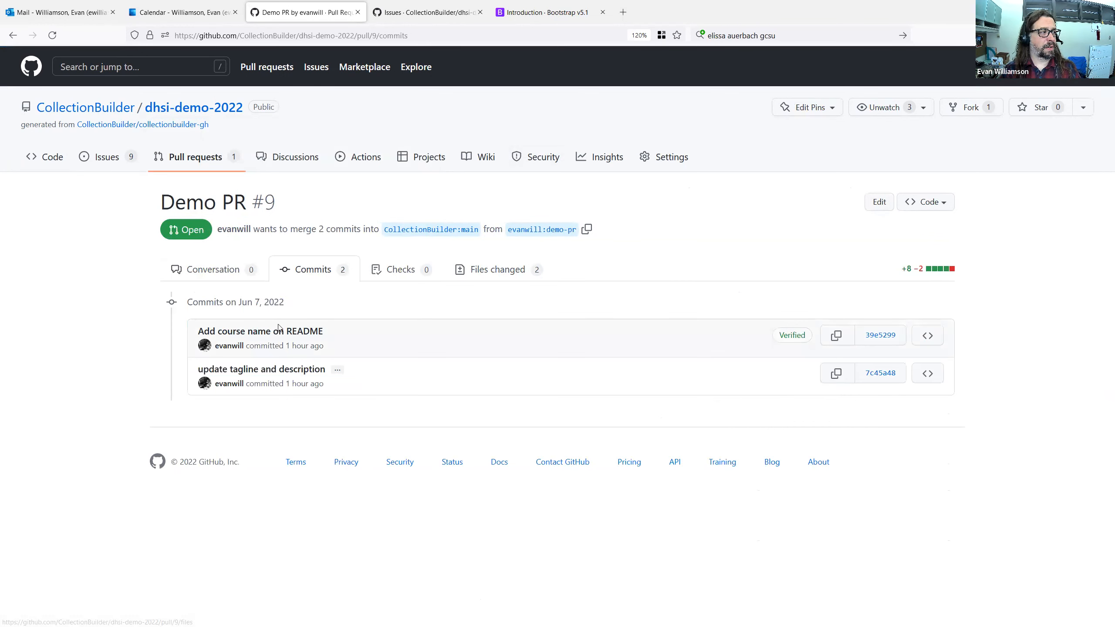
left_click(481, 273)
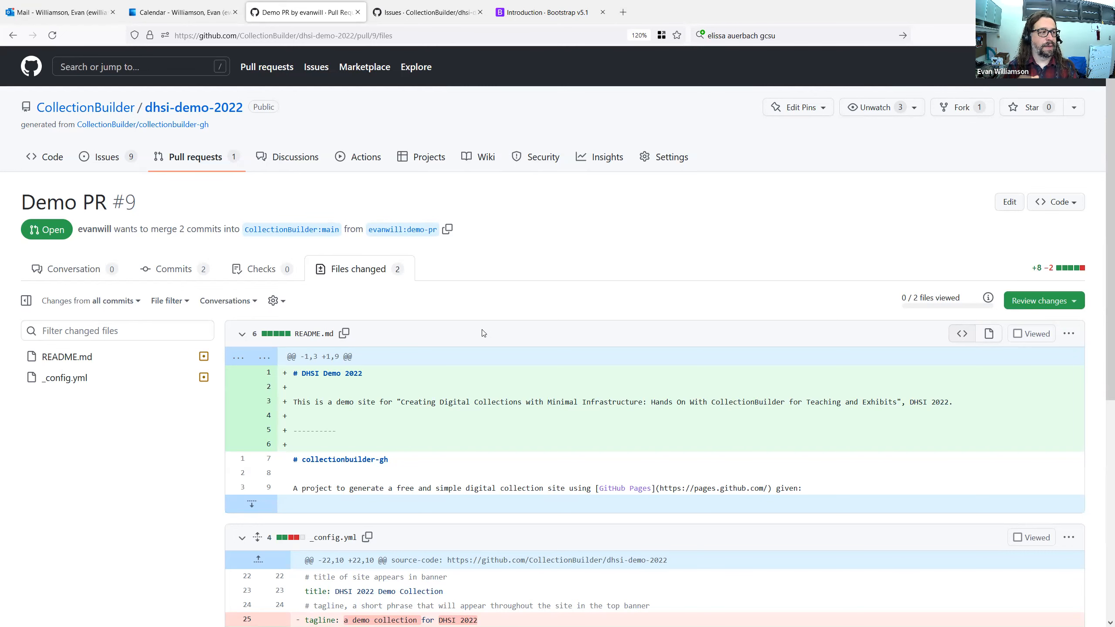
scroll(360, 343, "down", 5)
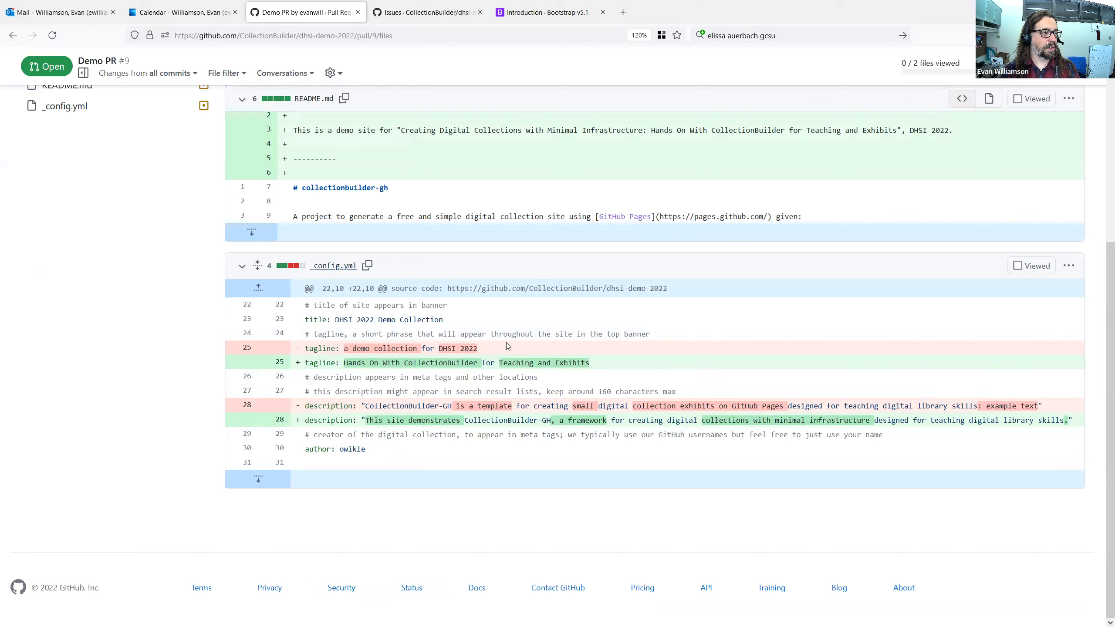
scroll(292, 382, "up", 2)
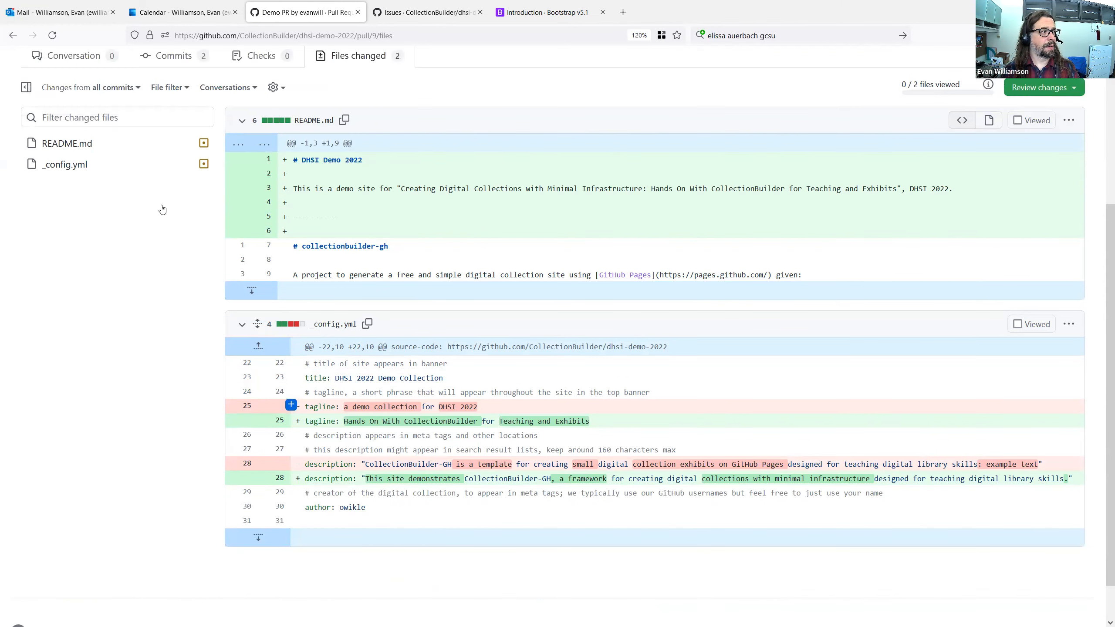
Return to the Demo PR conversation and review its description and merge section.
left_click(74, 83)
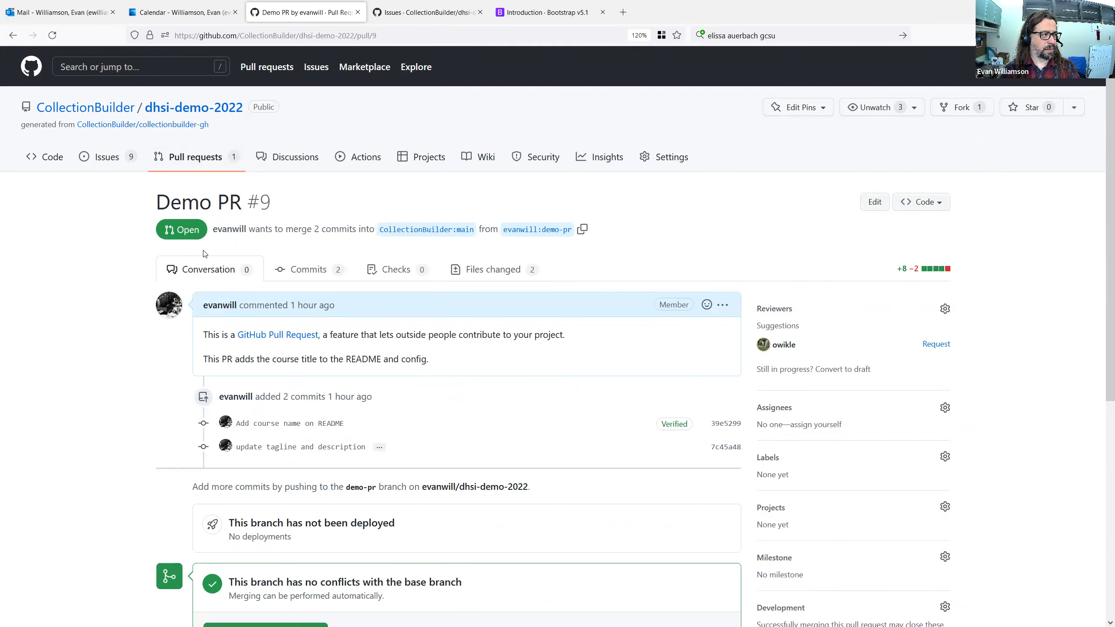
scroll(254, 439, "down", 4)
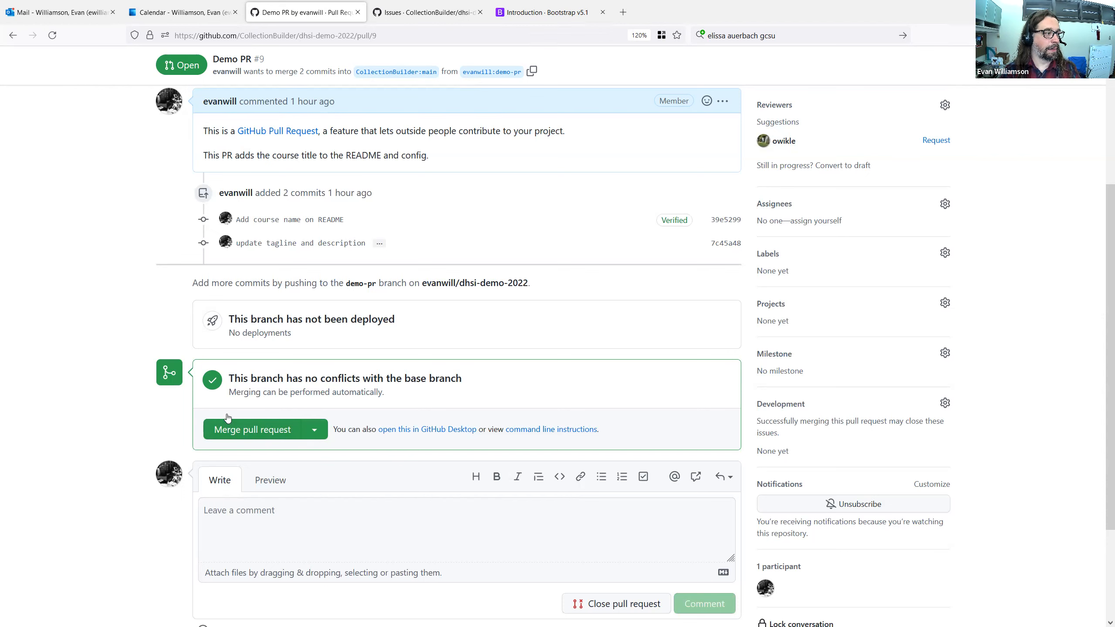
scroll(255, 466, "up", 3)
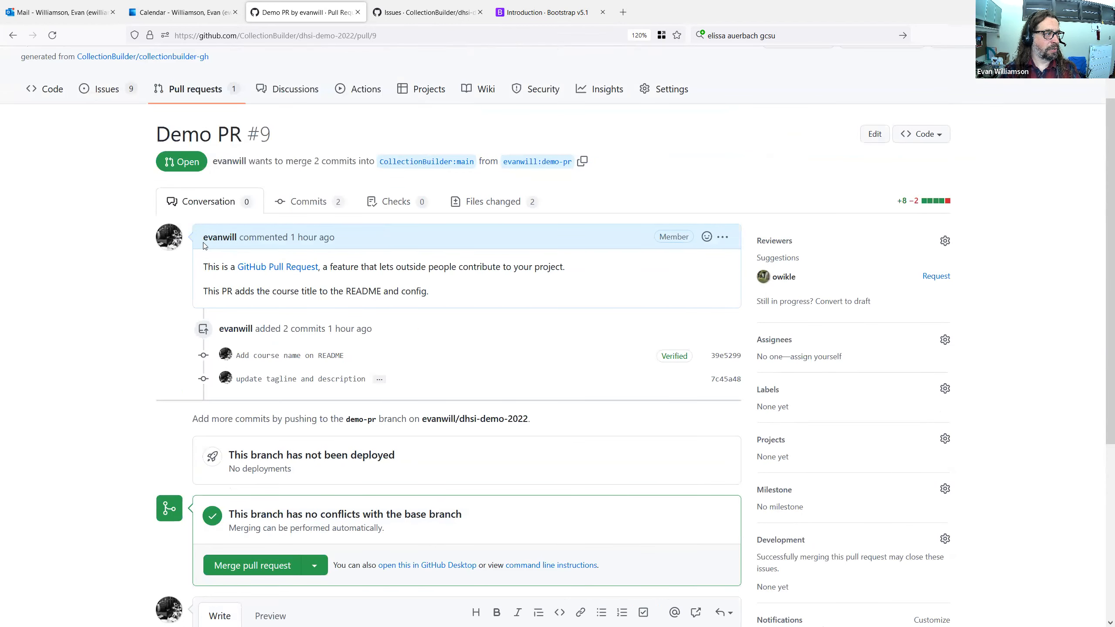
Post the comment "Thanks for demo" on the pull request, mentioning its author and ending with an exclamation mark.
mouse_move(212, 242)
scroll(254, 445, "down", 1)
scroll(254, 445, "down", 4)
left_click(262, 452)
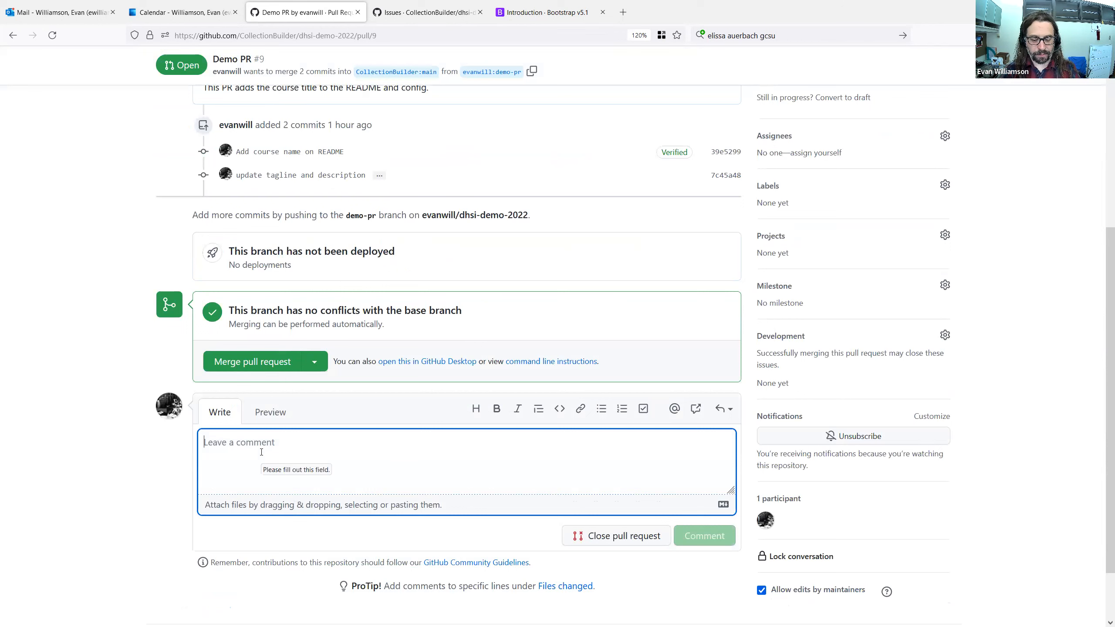
type("Thanks for t")
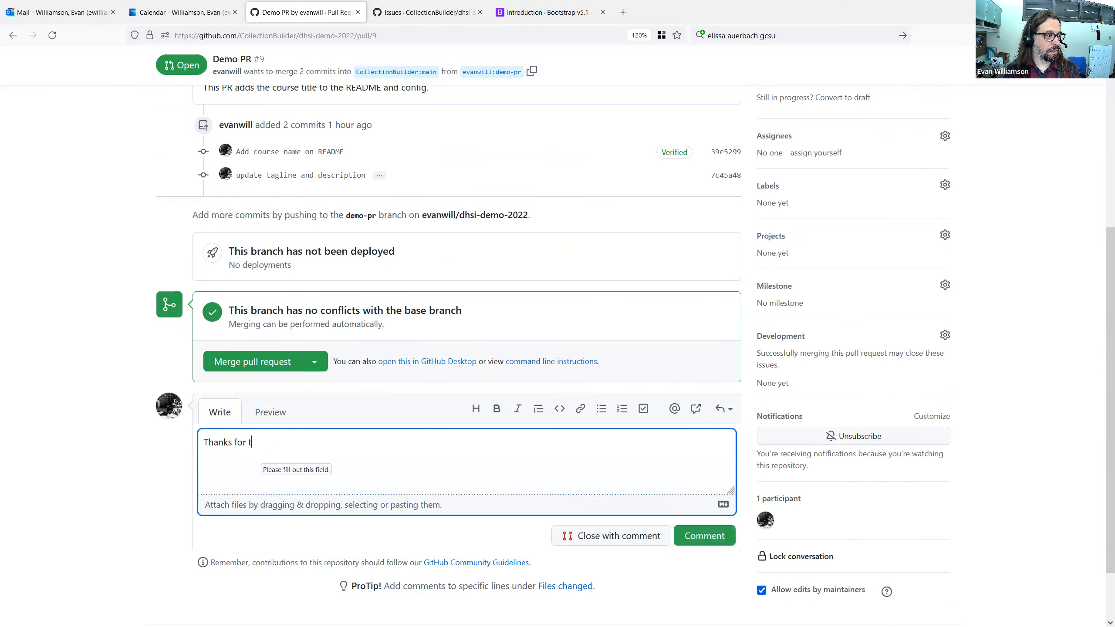
key("BackSpace")
type("demo @")
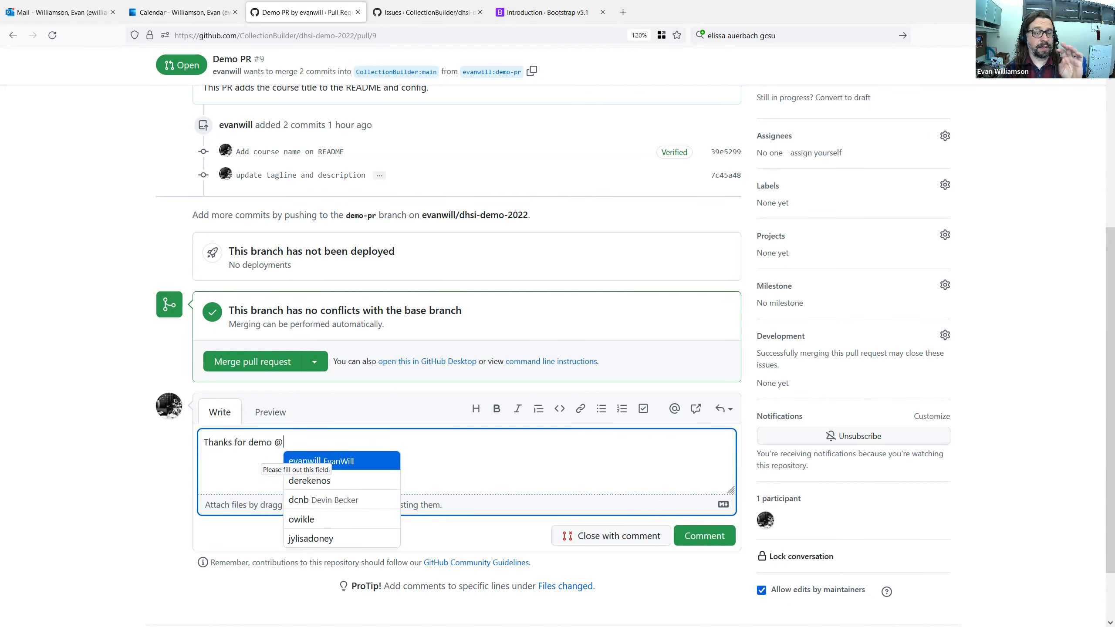
type("evan")
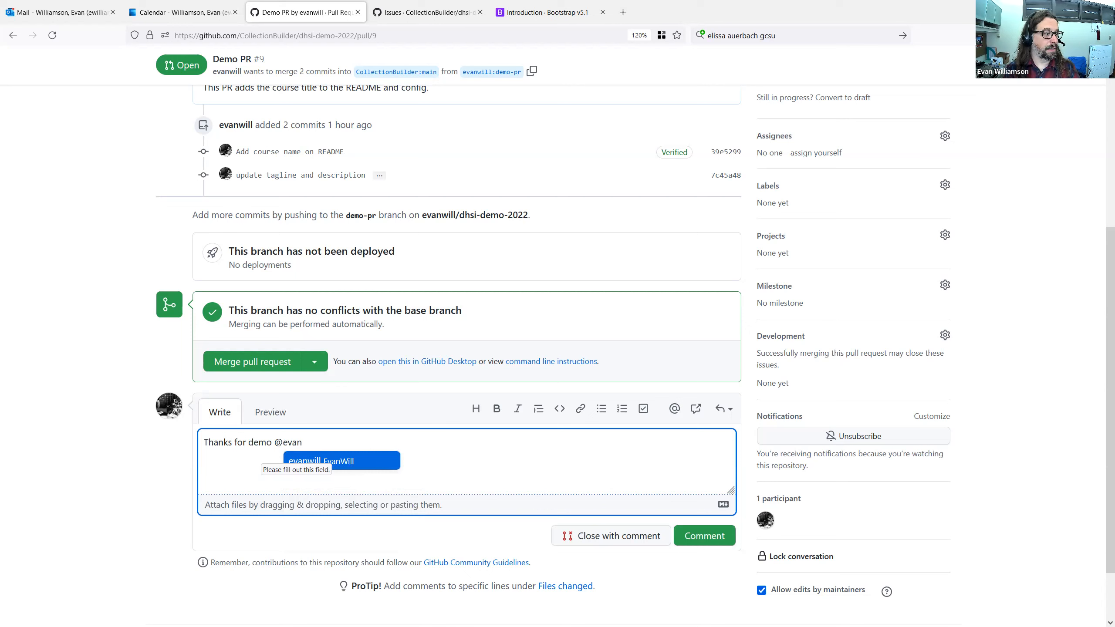
key("Return")
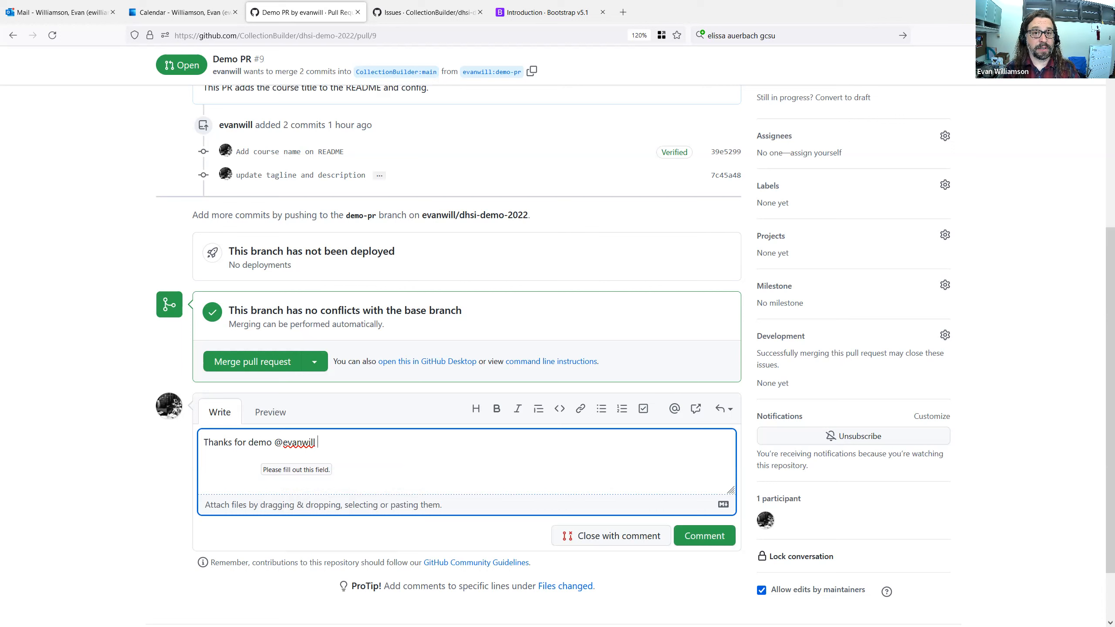
type("!")
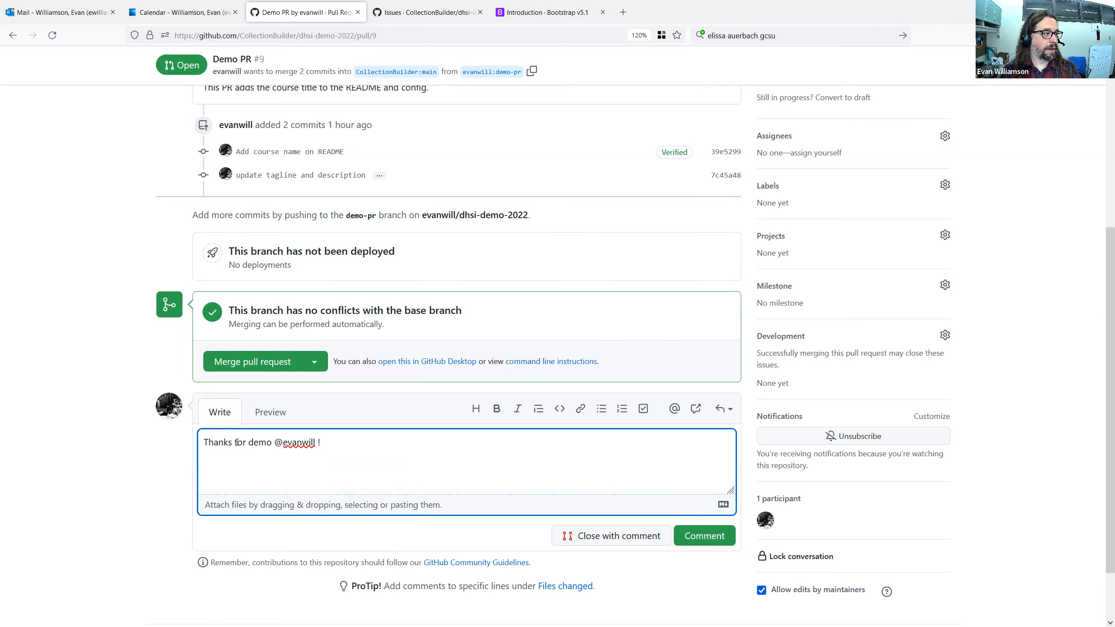
left_click(700, 540)
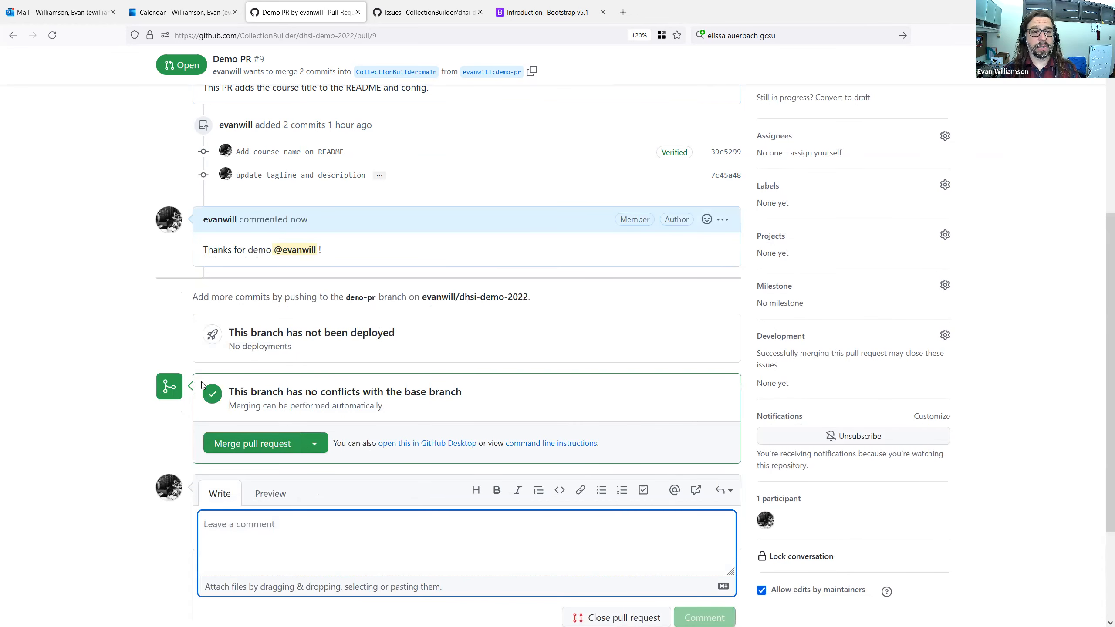
Merge the Demo PR pull request into the main branch, keeping the default commit message.
left_click(250, 448)
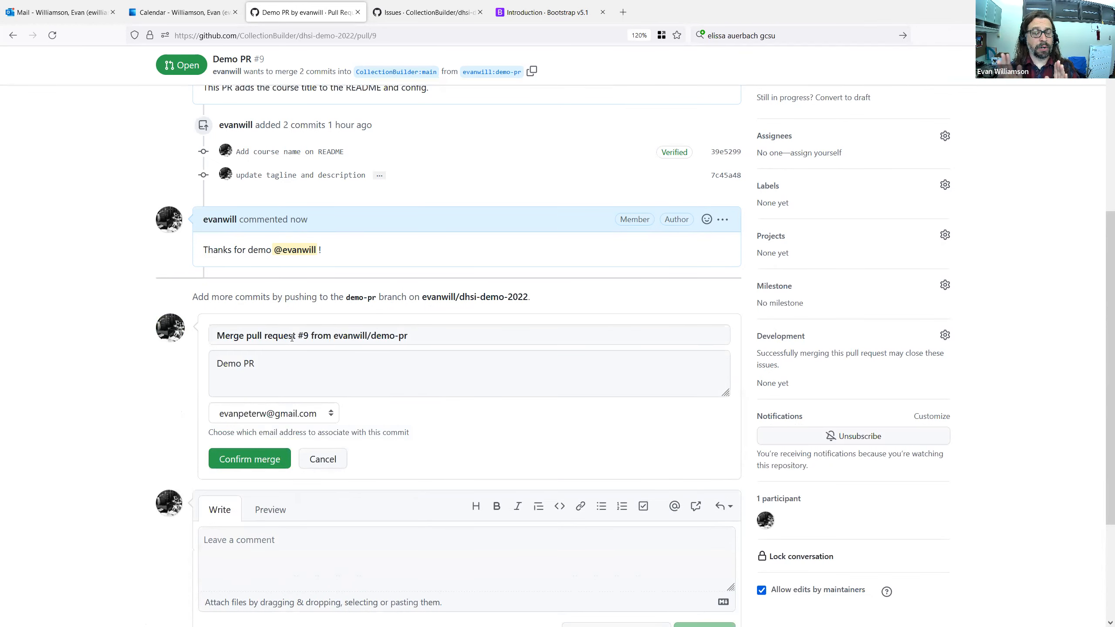
left_click(233, 464)
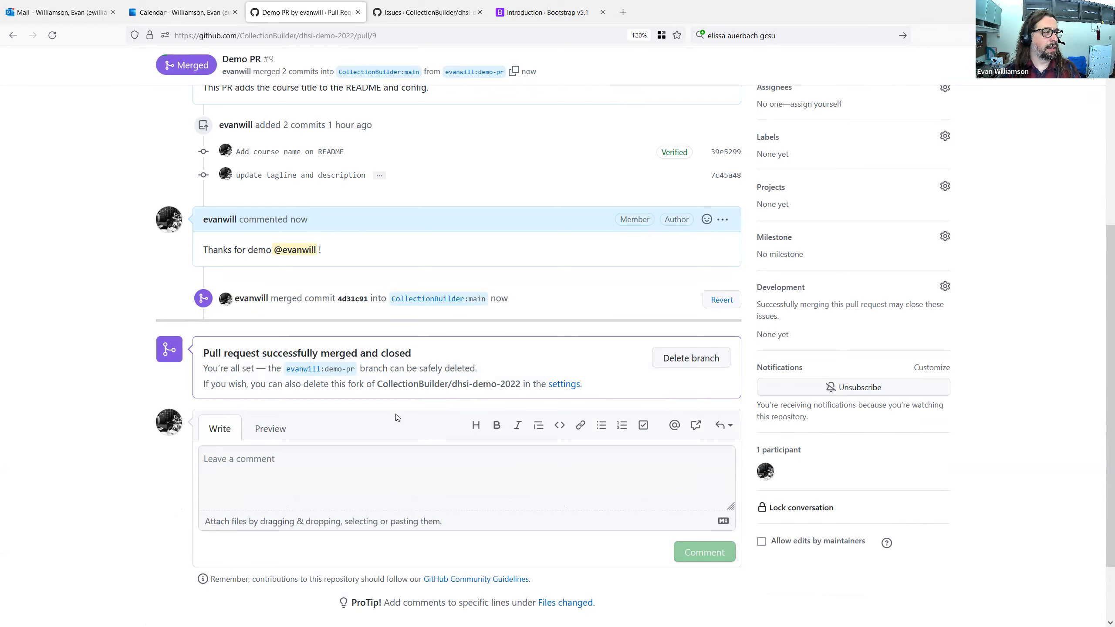
scroll(397, 417, "up", 2)
left_click(691, 426)
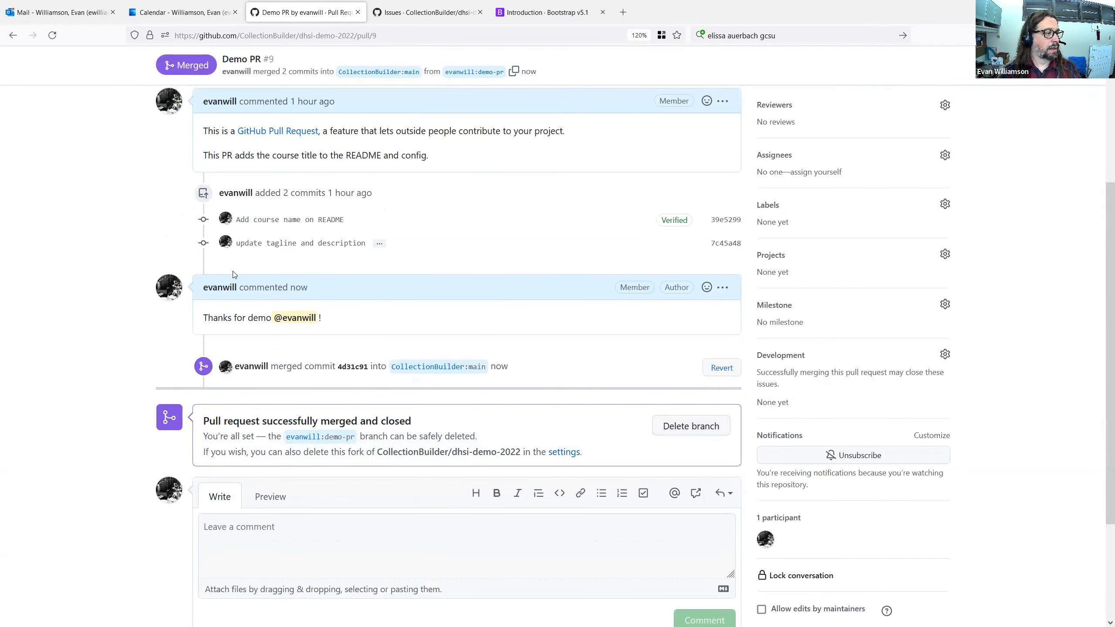
View the repository's commit history on main, then go back to its main code page.
scroll(118, 259, "up", 6)
left_click(42, 158)
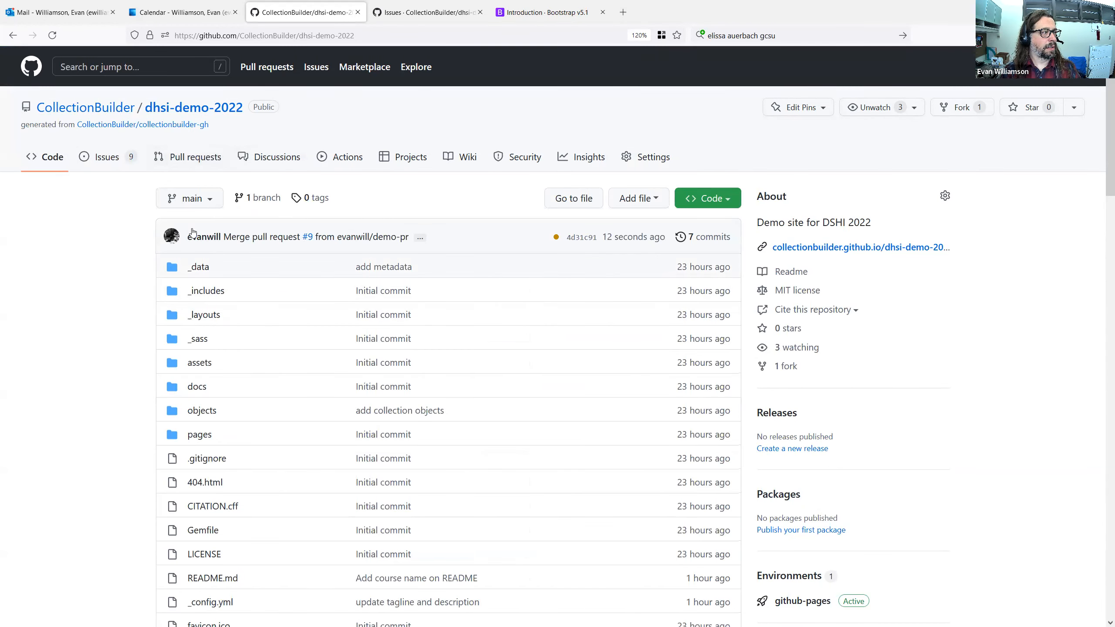
left_click(701, 240)
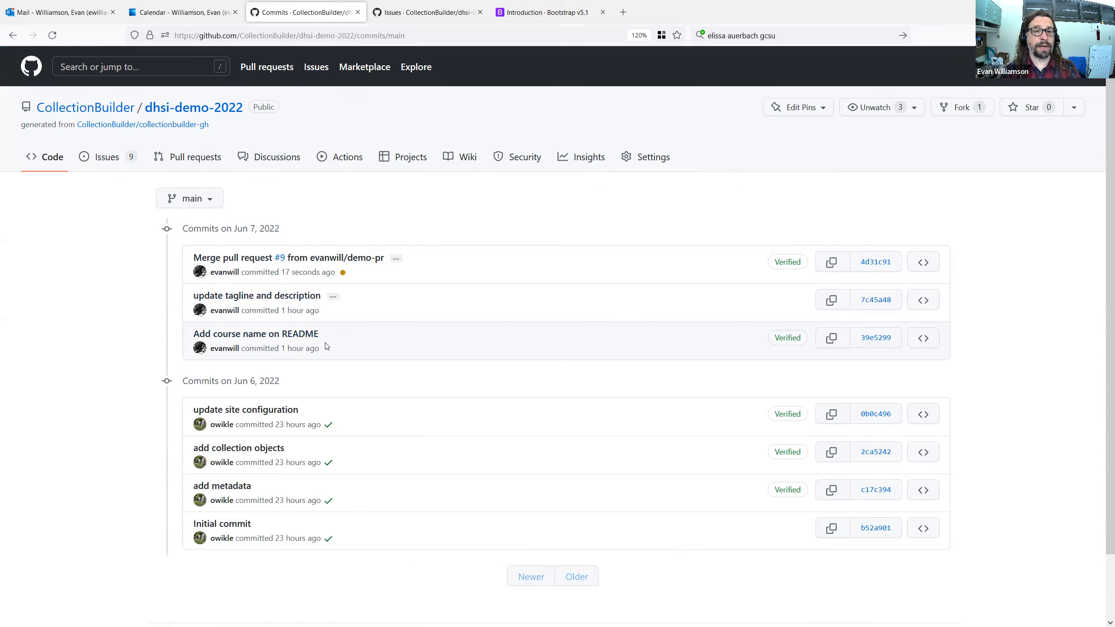
left_click(50, 159)
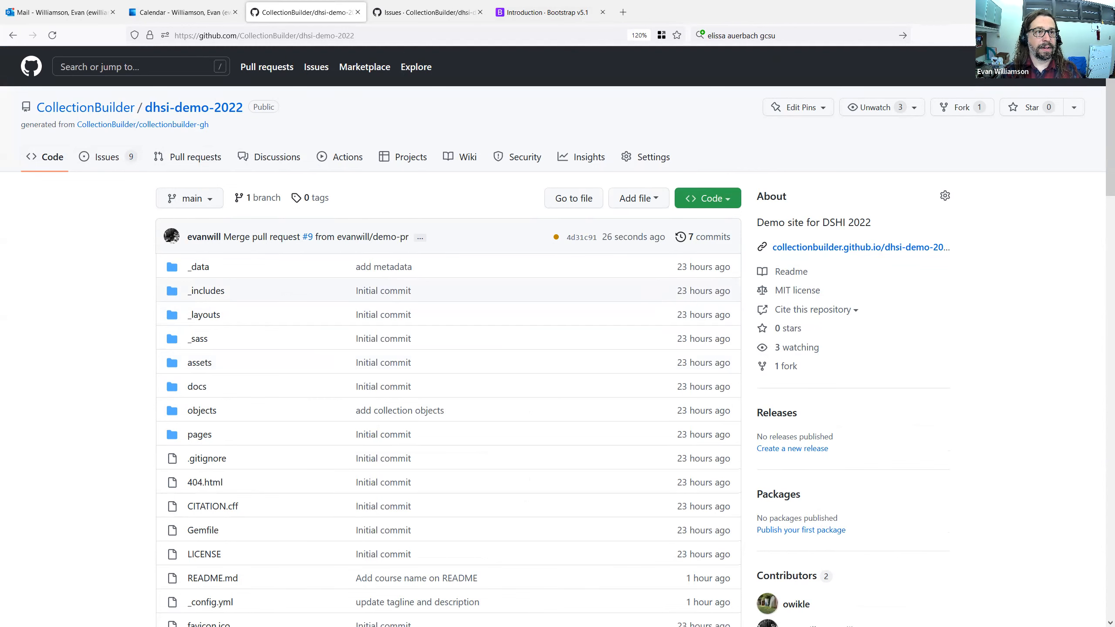
Restore the browser window to its smaller size and switch to the course outline document in the other browser window.
key("super+Down")
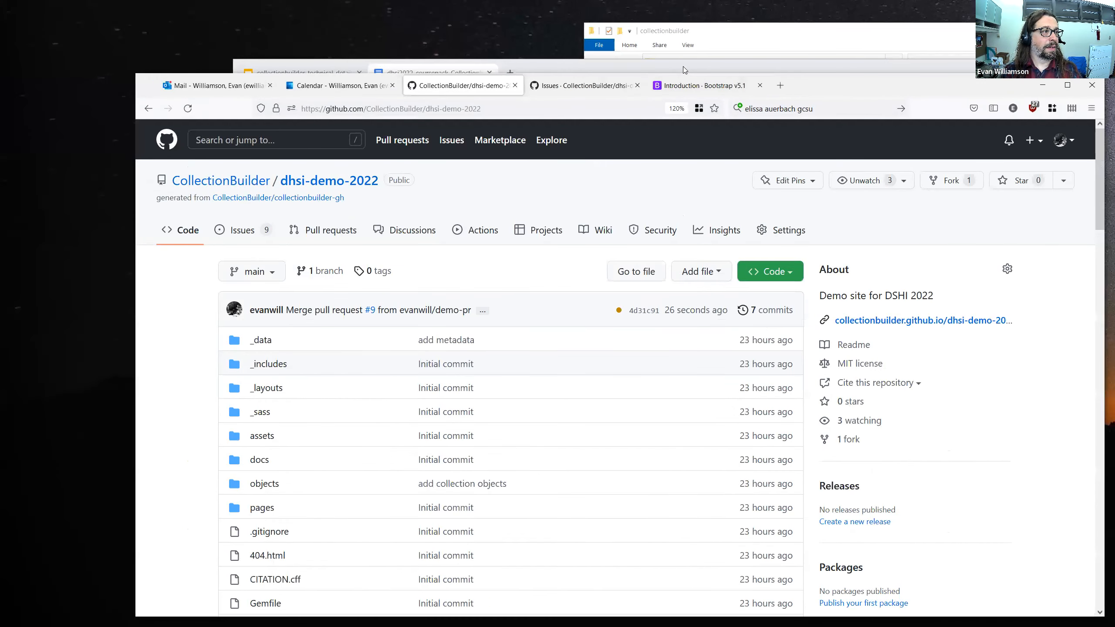
left_click(683, 66)
left_click(477, 275)
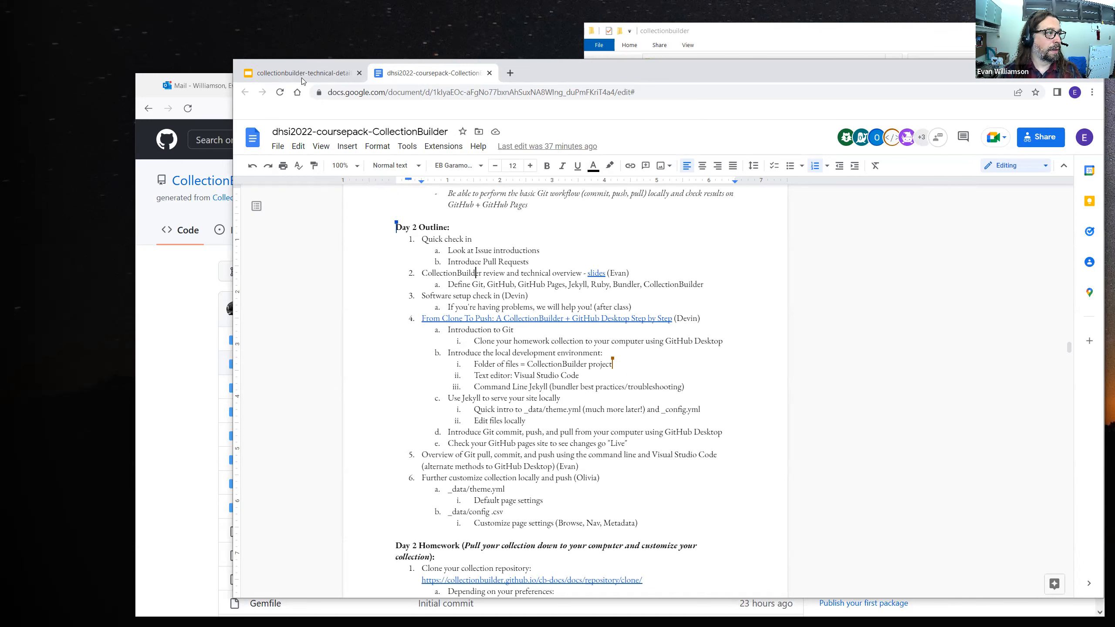
Switch to the collectionbuilder-technical-details presentation and start its slideshow from the title slide.
left_click(288, 74)
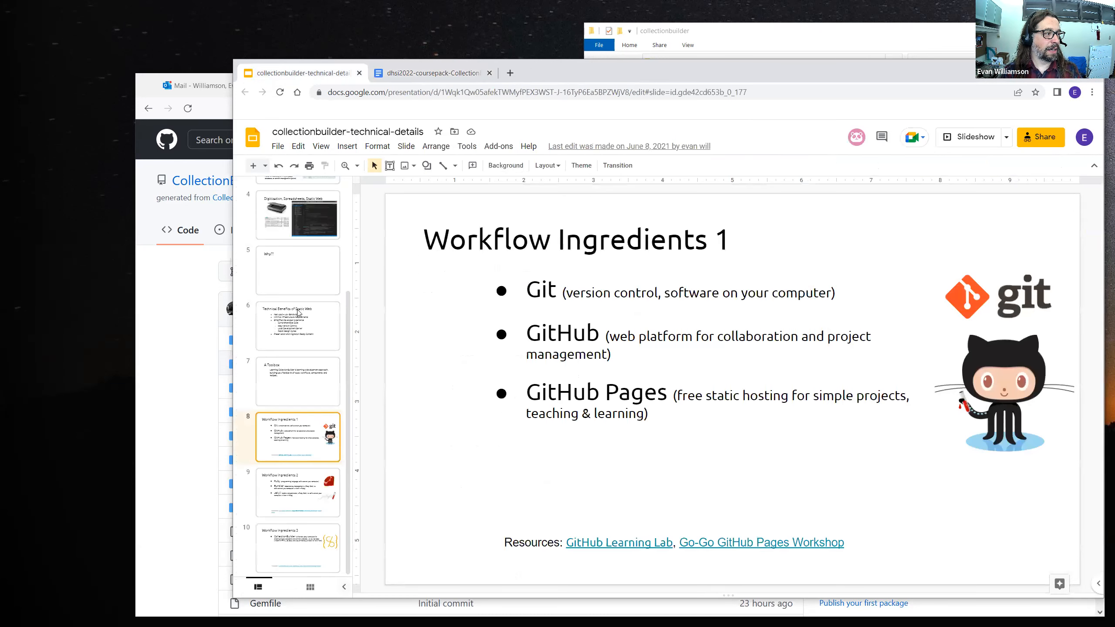
scroll(312, 287, "up", 4)
left_click(308, 200)
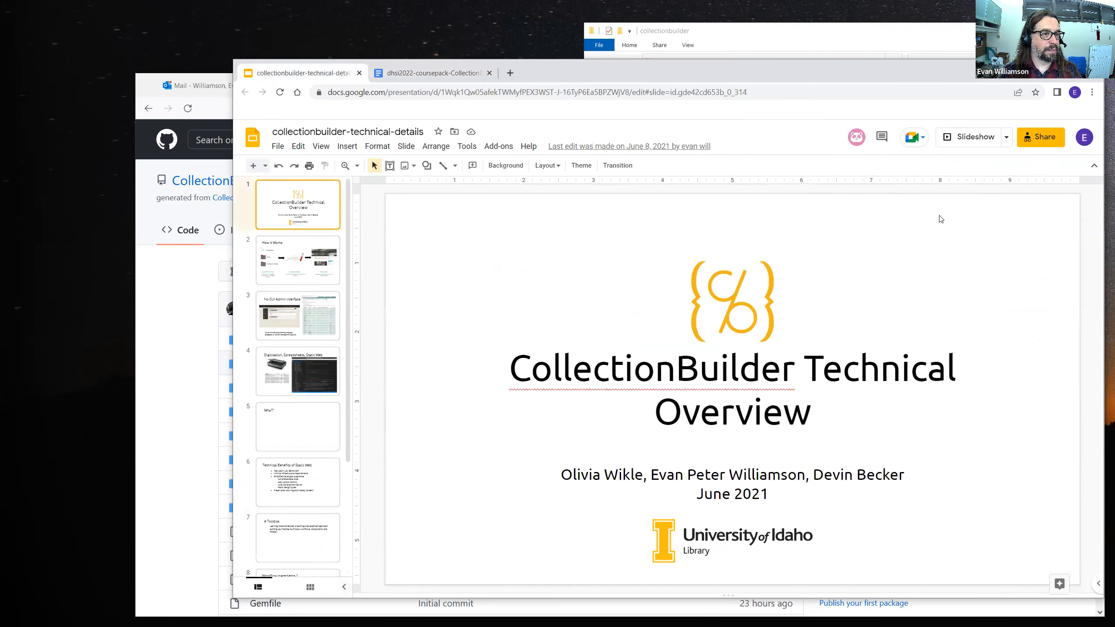
left_click(970, 138)
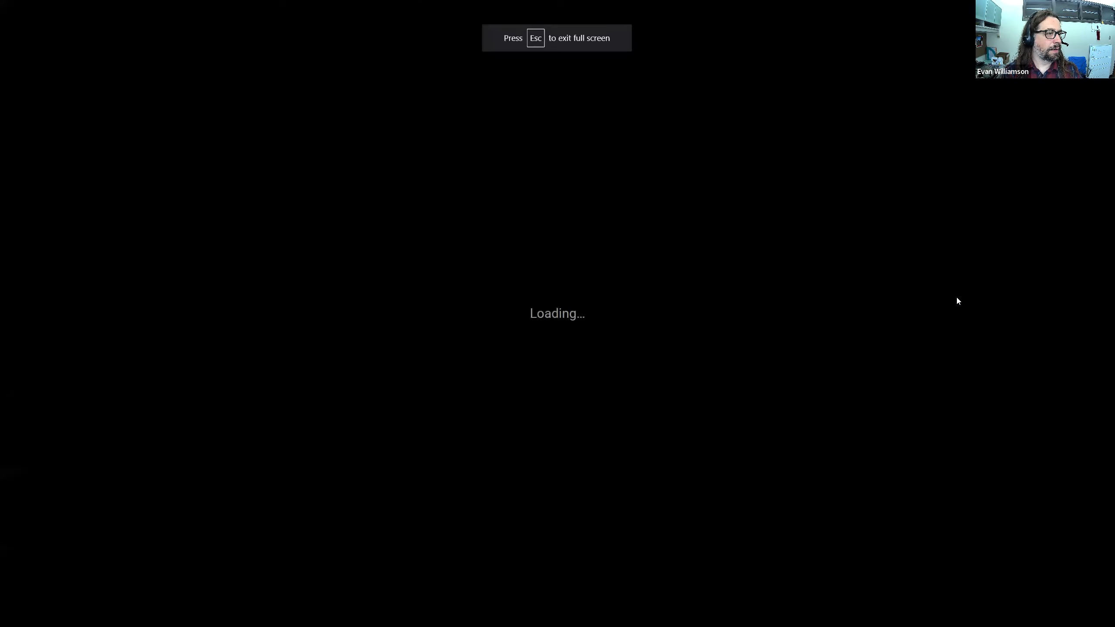